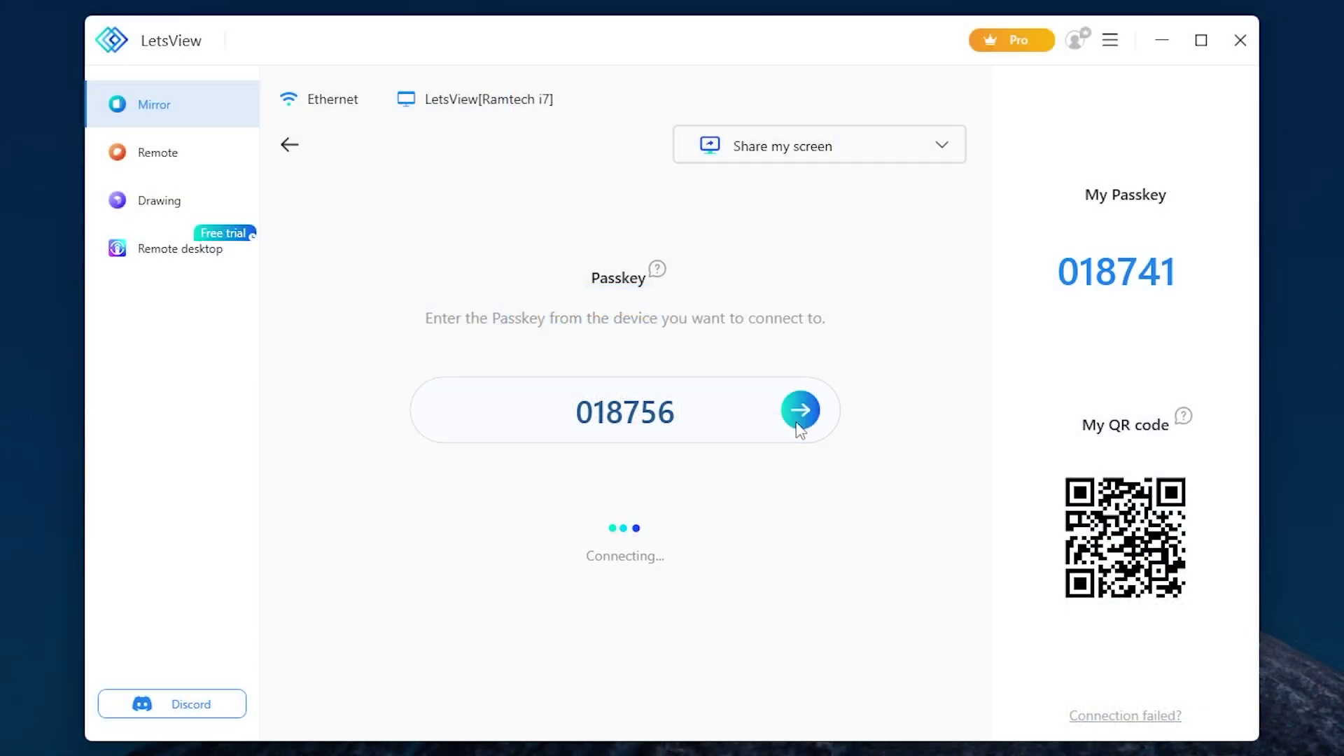
# Step: Connect to the phone using its passkey
pyautogui.click(861, 368)
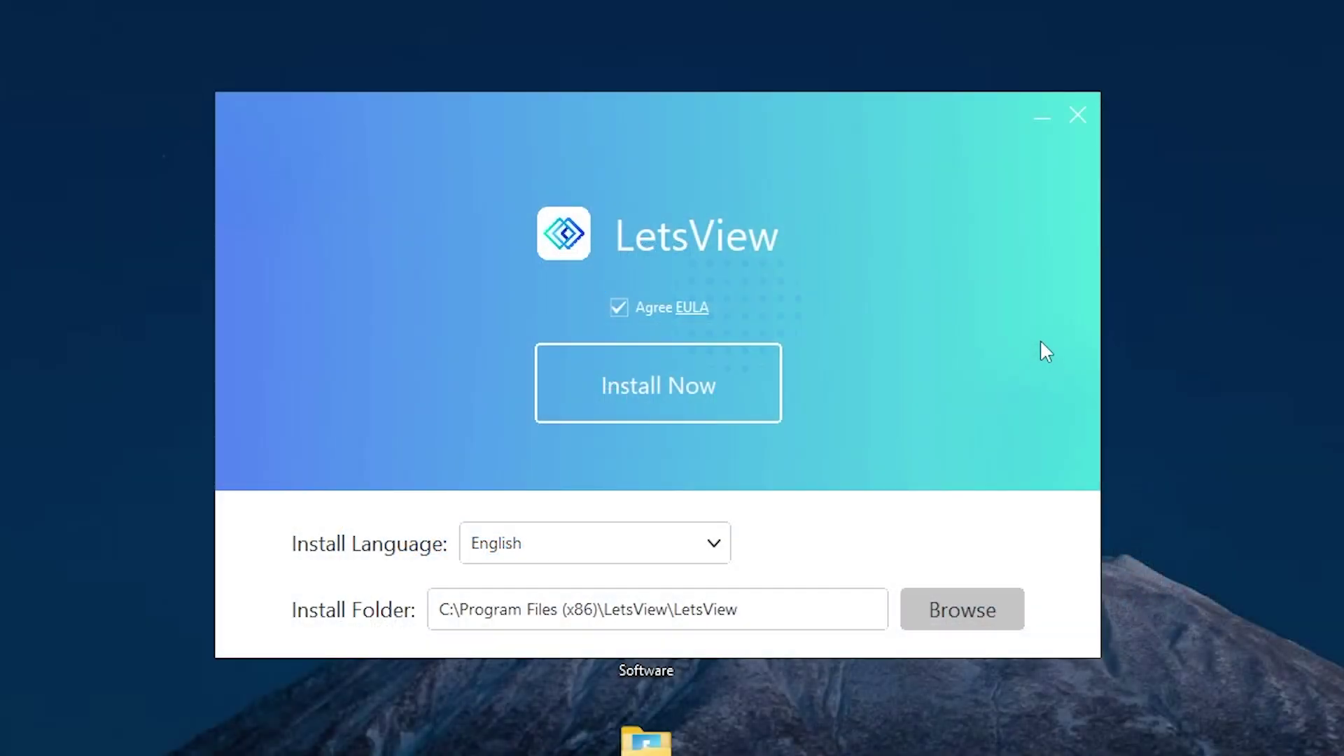
# Step: Keep English as the install language and start installing LetsView
pyautogui.click(714, 543)
pyautogui.moveTo(721, 244); pyautogui.dragTo(700, 347)
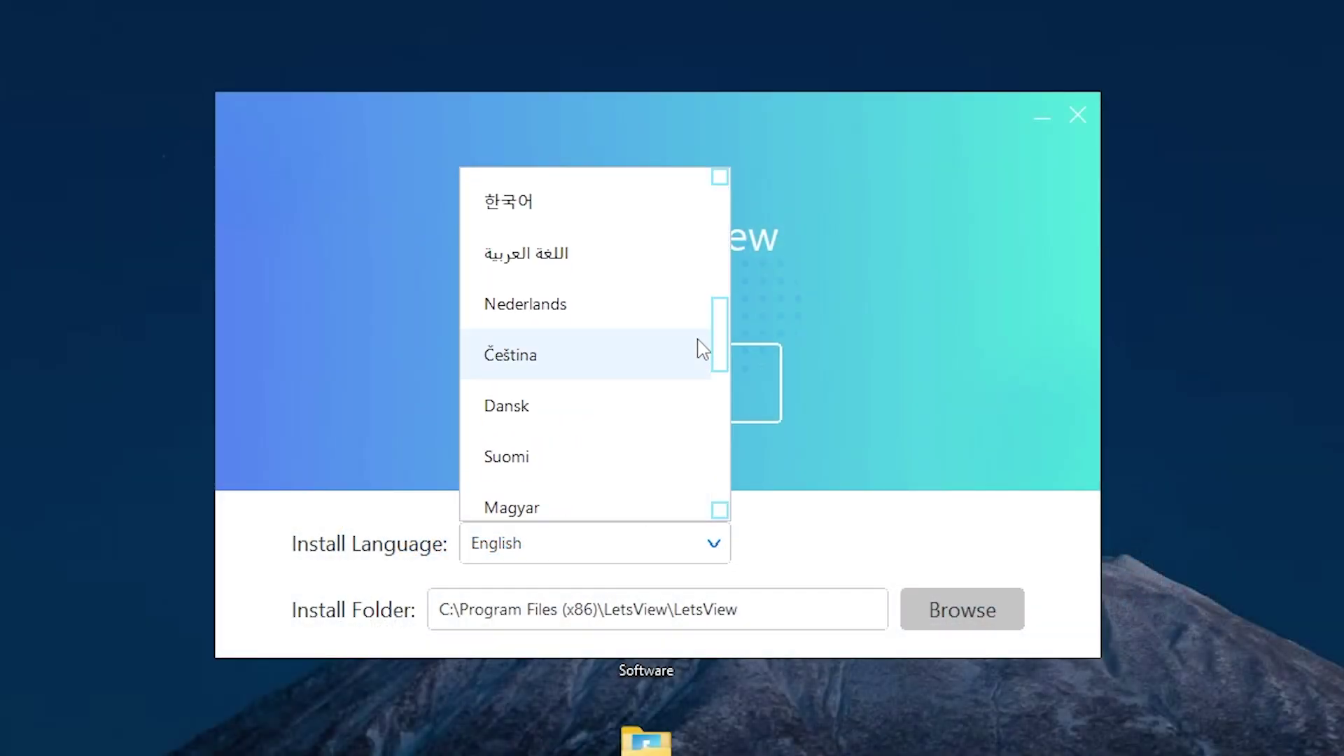
pyautogui.click(785, 520)
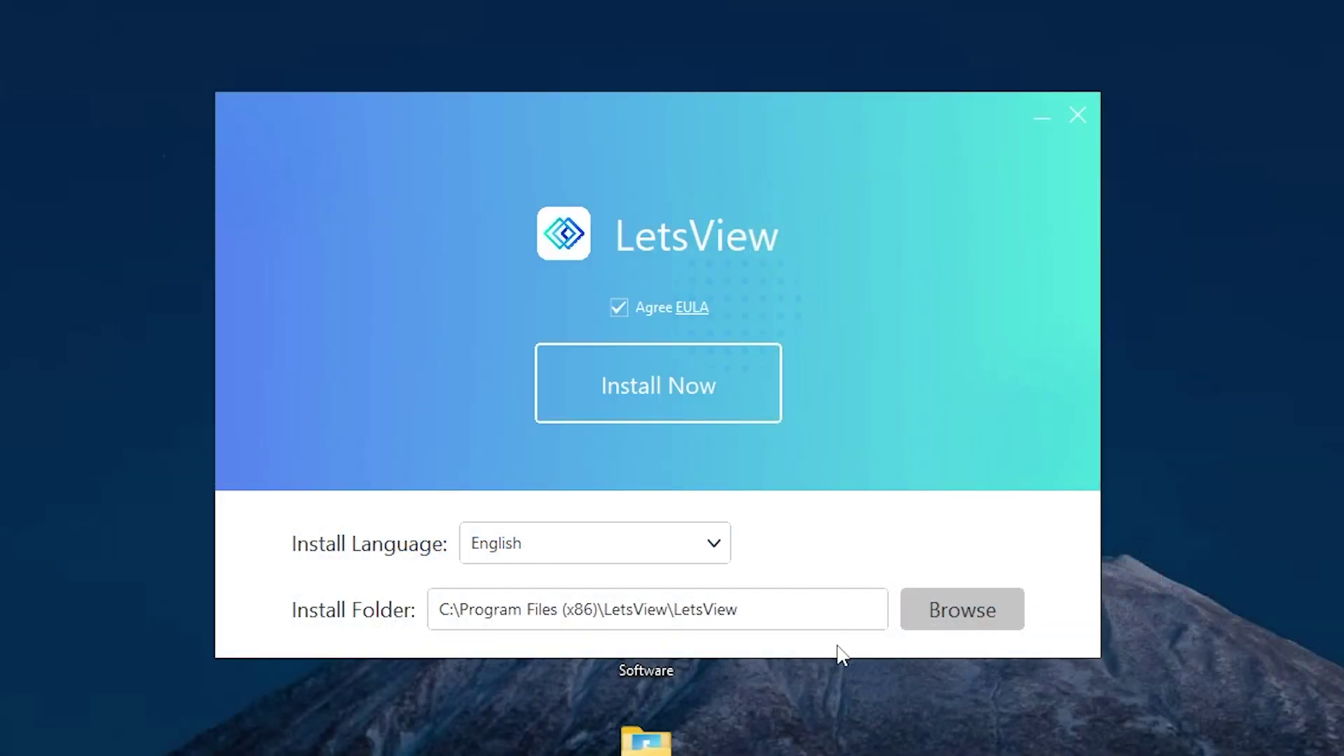
pyautogui.click(665, 400)
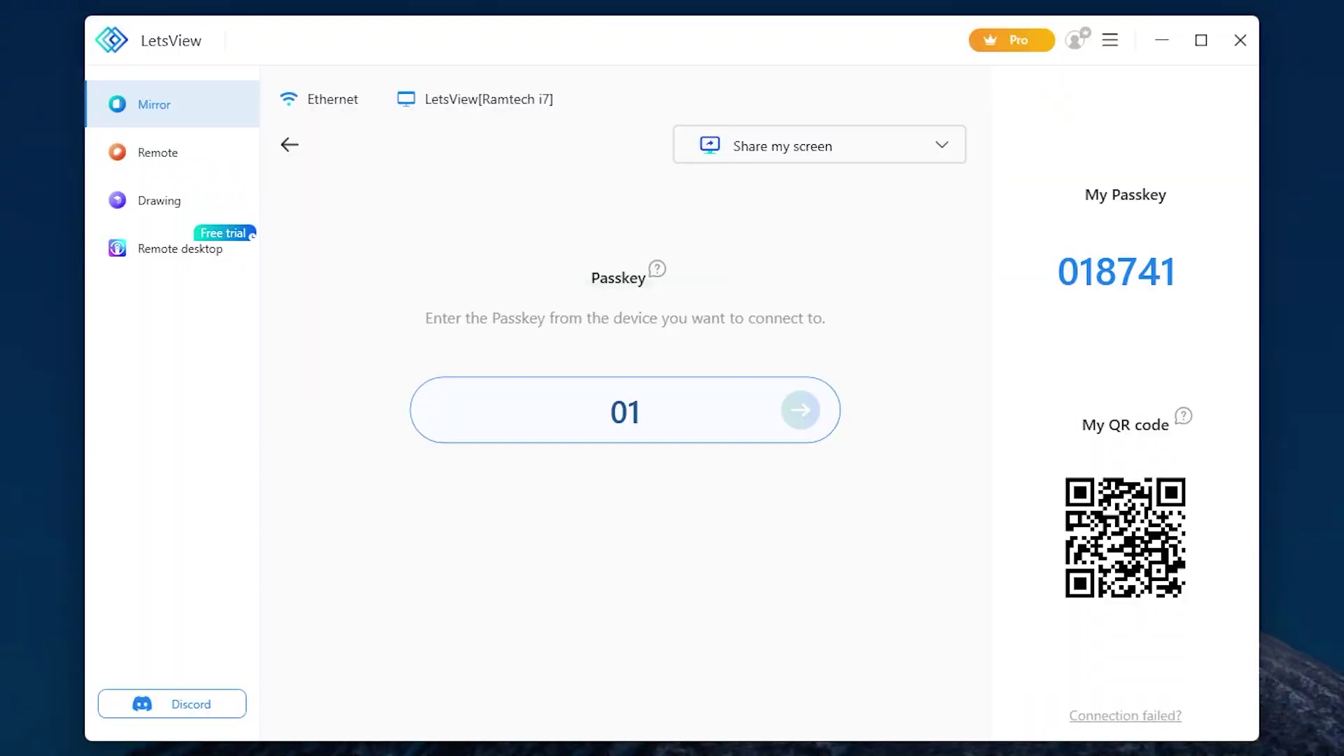
pyautogui.write('875')
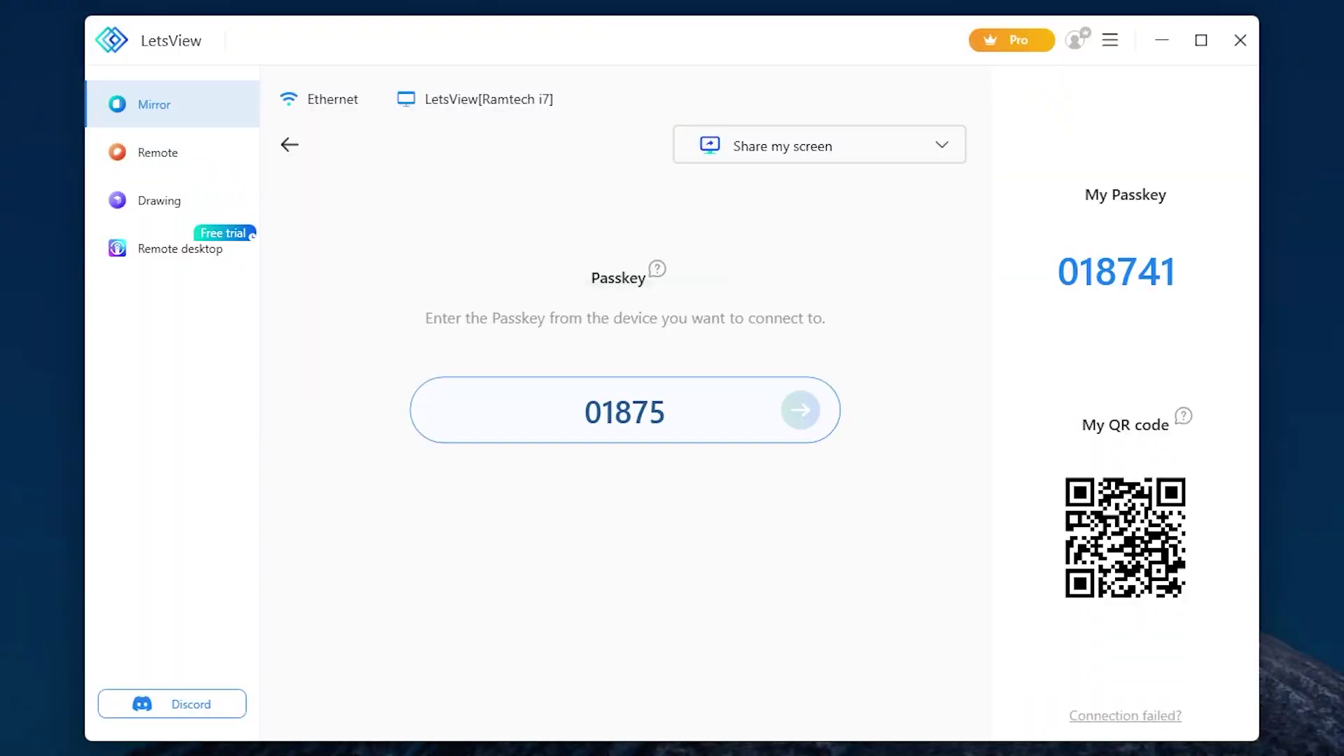
pyautogui.write('6')
pyautogui.click(799, 415)
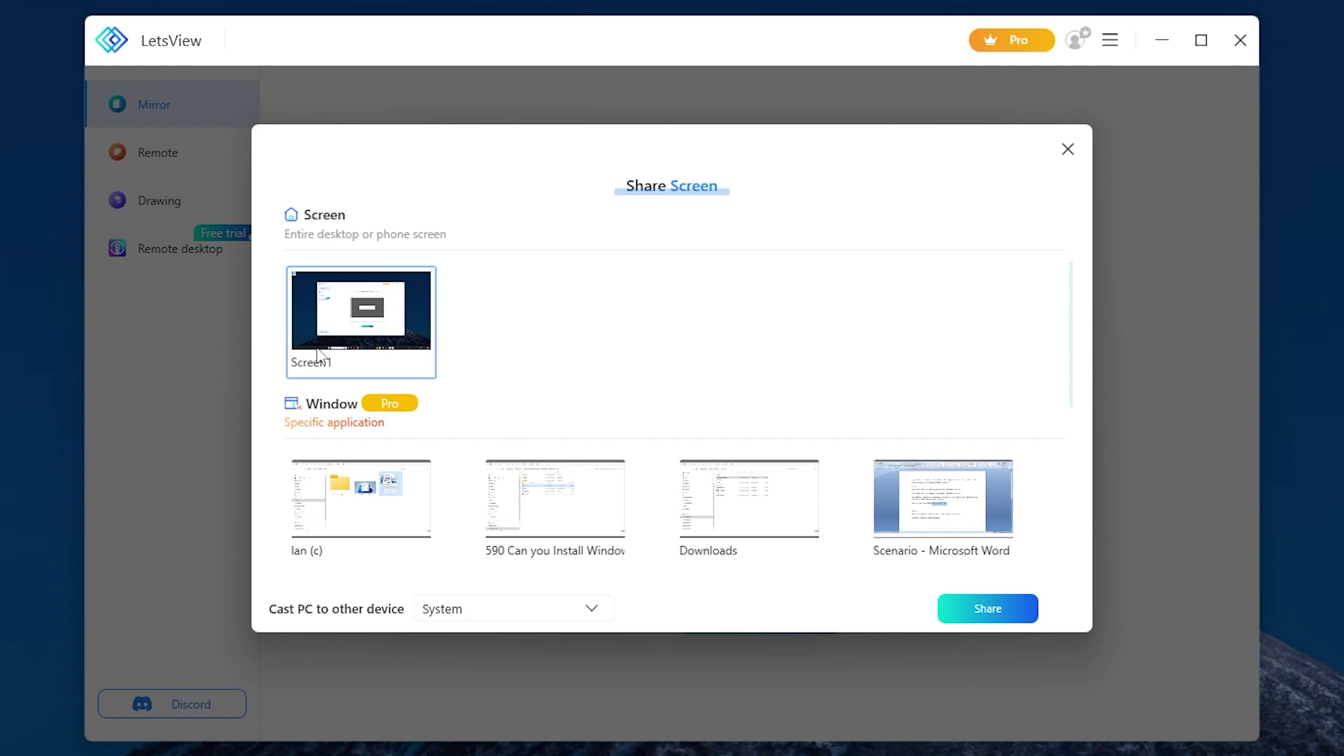
pyautogui.click(988, 616)
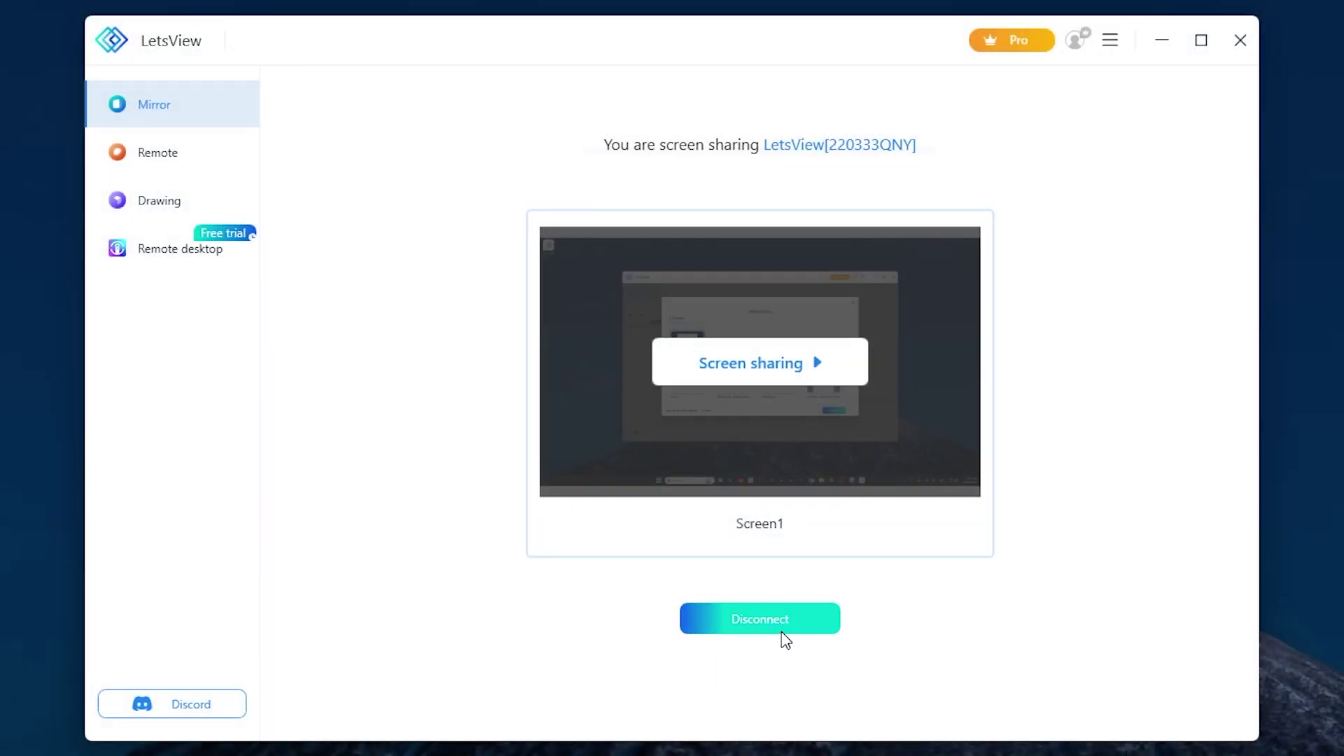
# Step: Disconnect PC sharing, then share the phone's screen with the listed PC
pyautogui.click(726, 462)
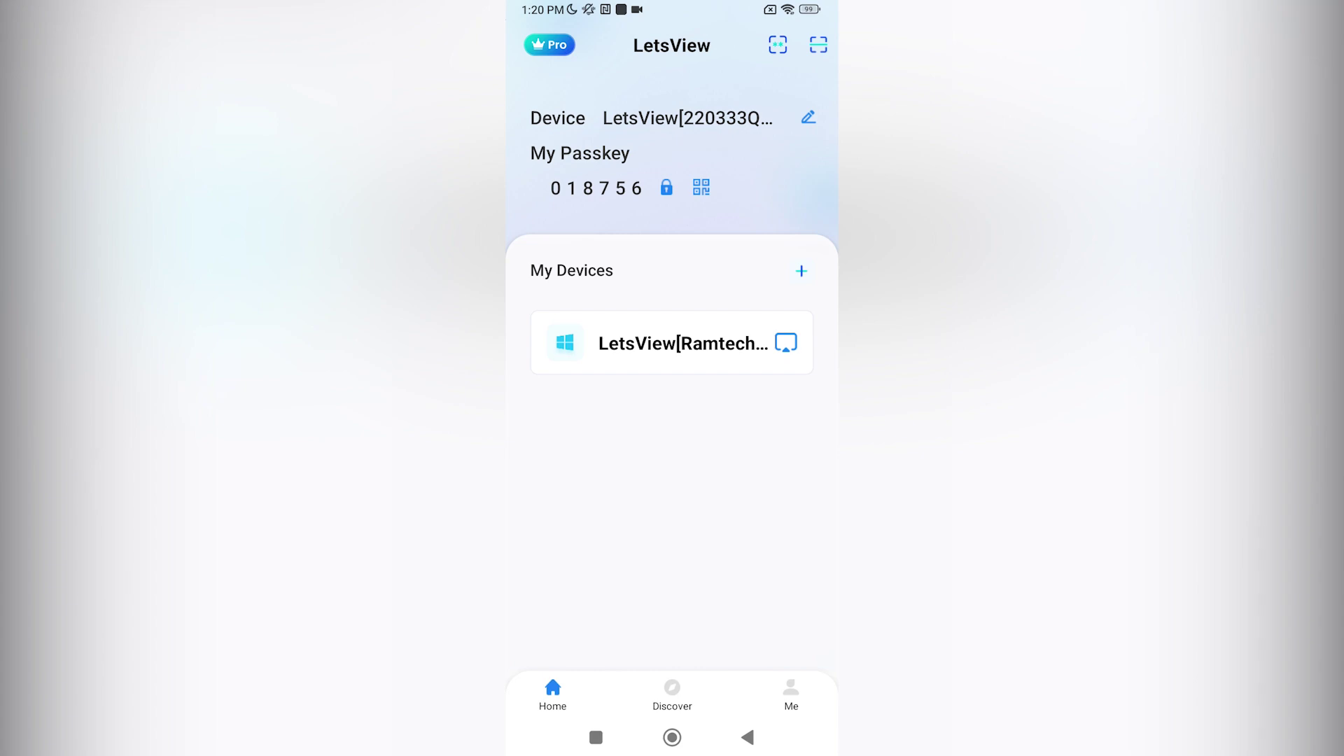
pyautogui.click(672, 343)
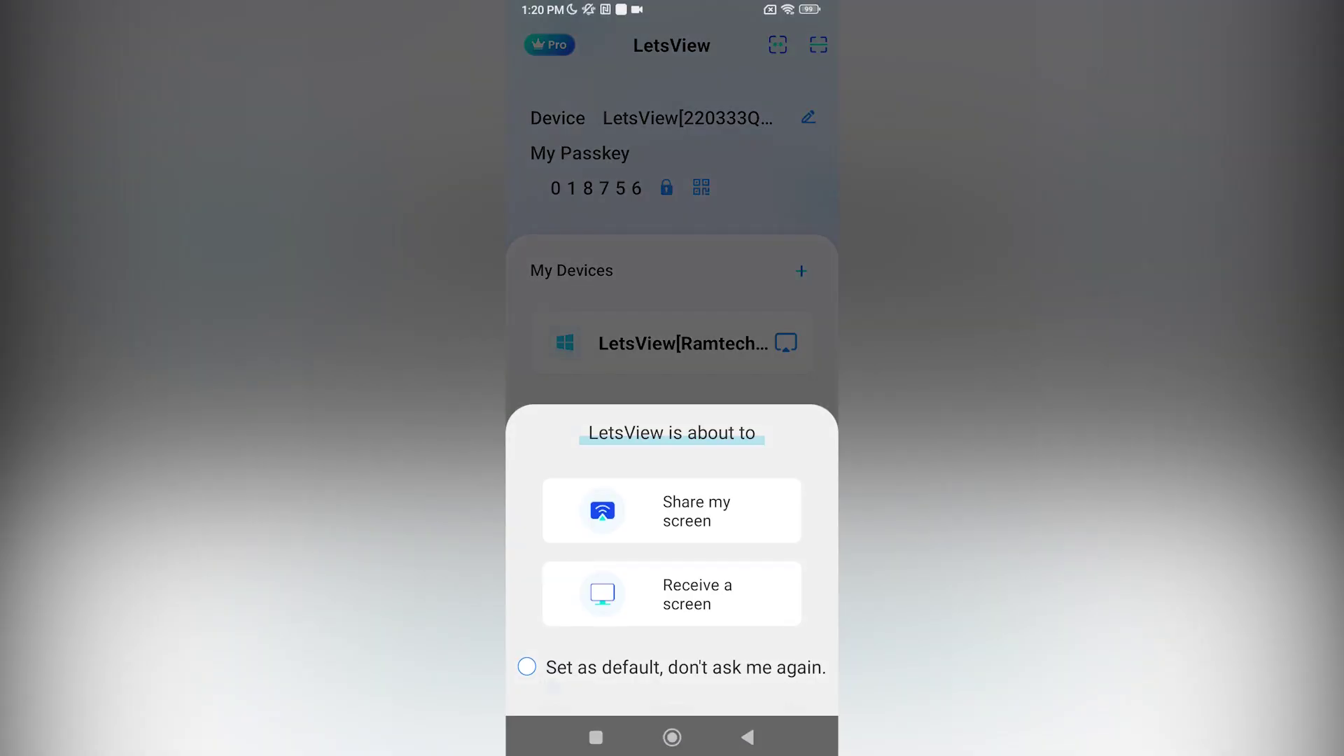
pyautogui.click(672, 511)
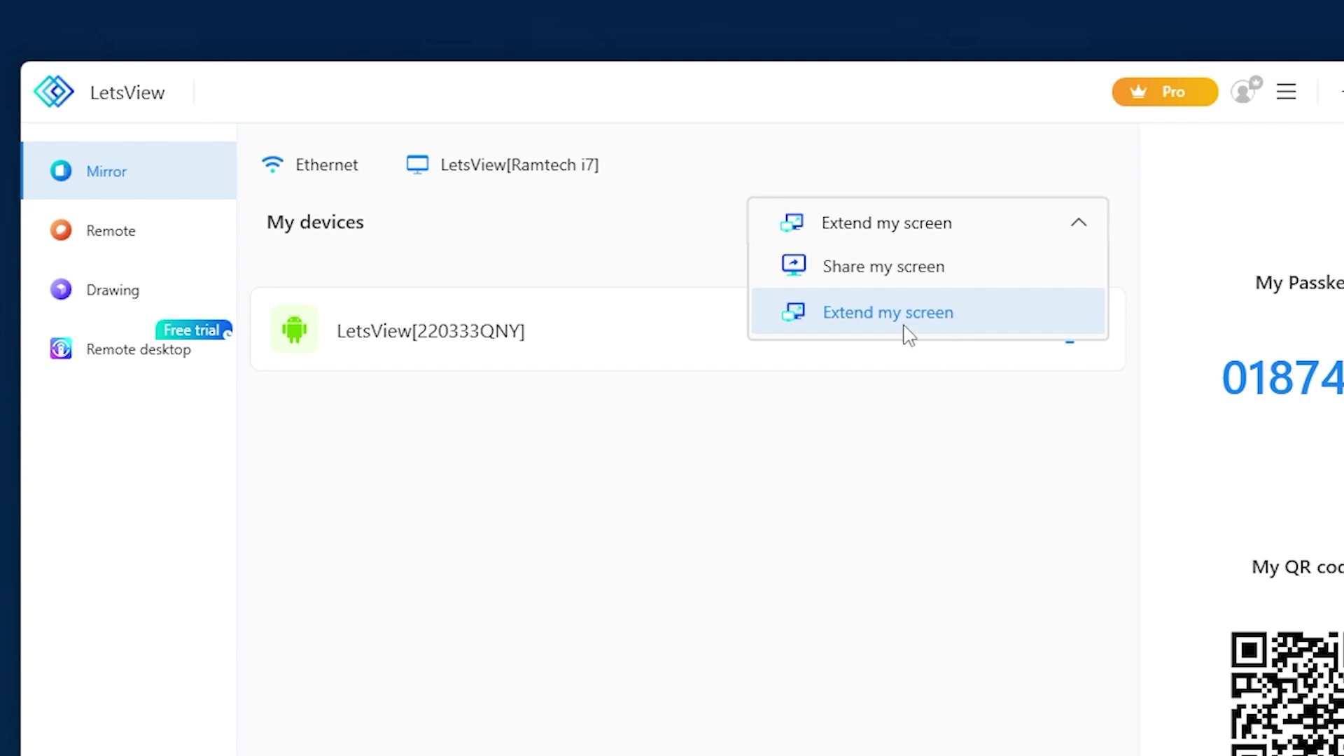
# Step: Choose Extend my screen to use the phone as a second display
pyautogui.click(907, 334)
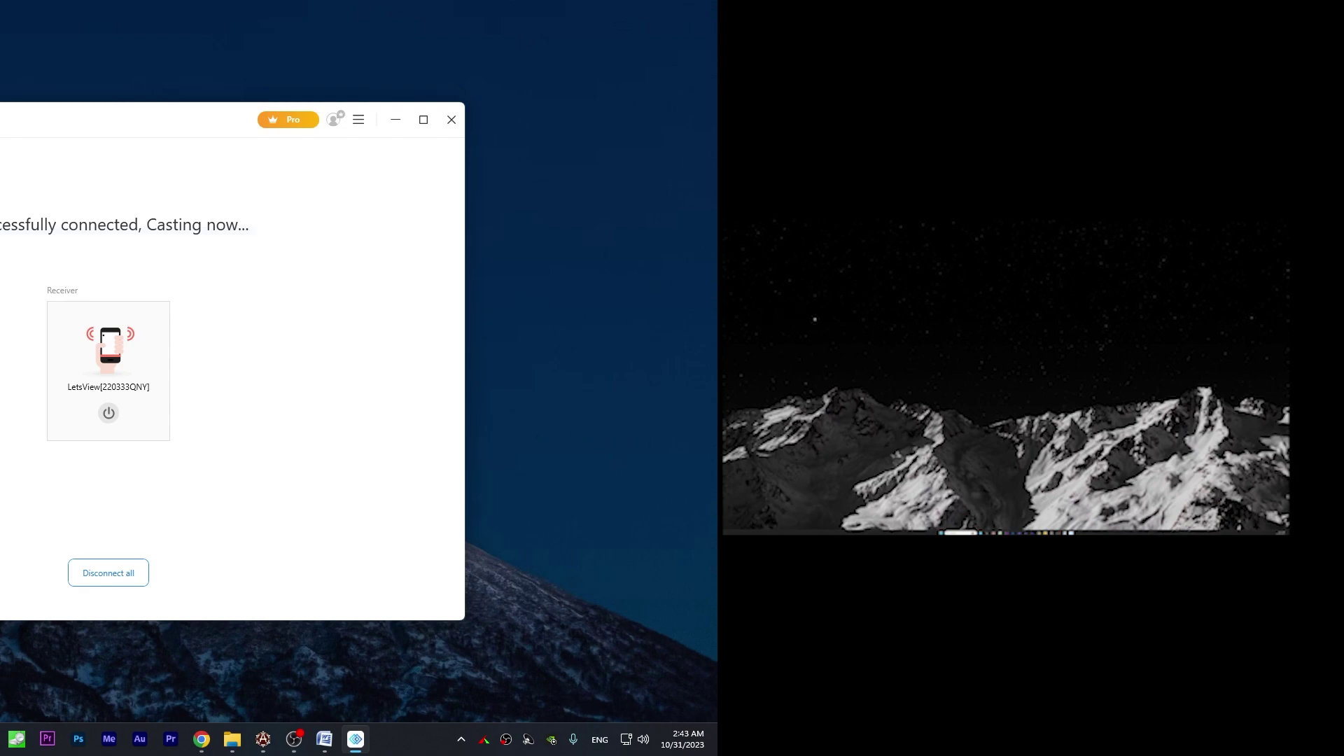
# Step: Move the LetsView window onto the phone's extended display and back
pyautogui.moveTo(65, 118); pyautogui.dragTo(776, 200)
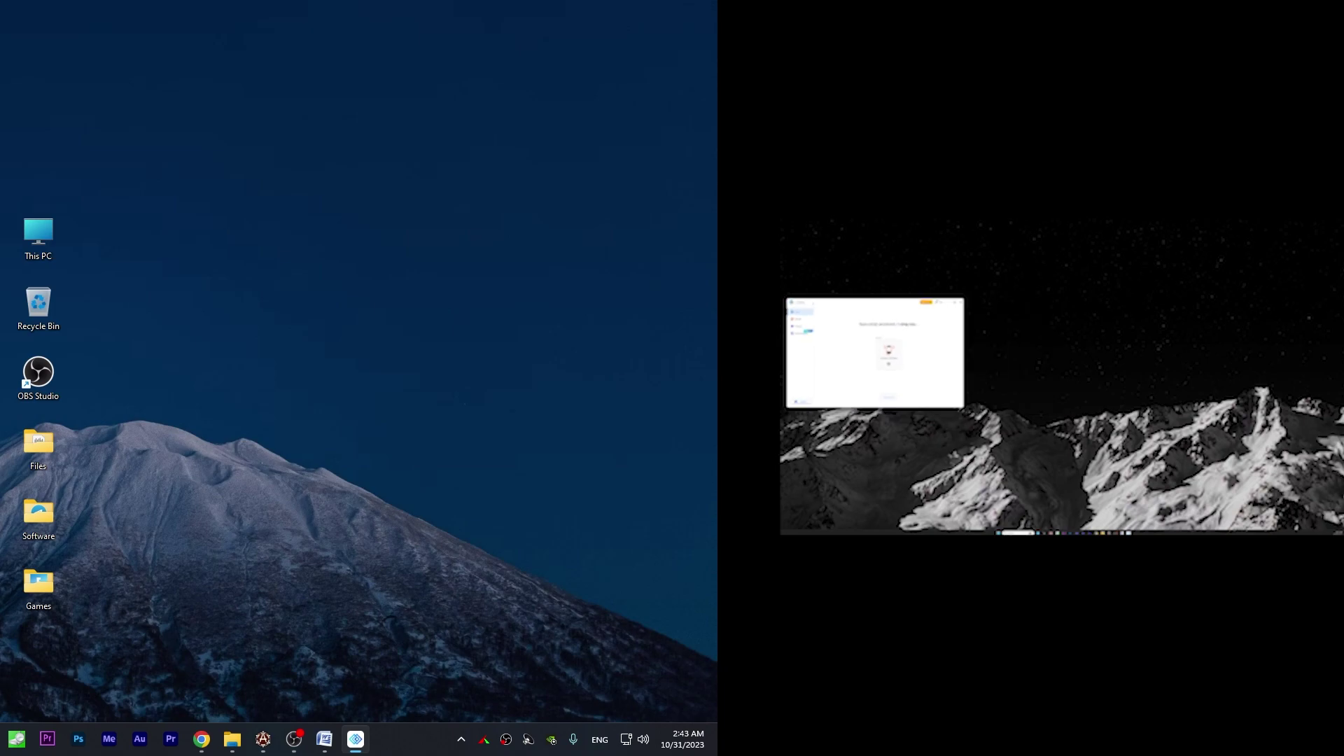
pyautogui.moveTo(714, 151); pyautogui.dragTo(158, 151)
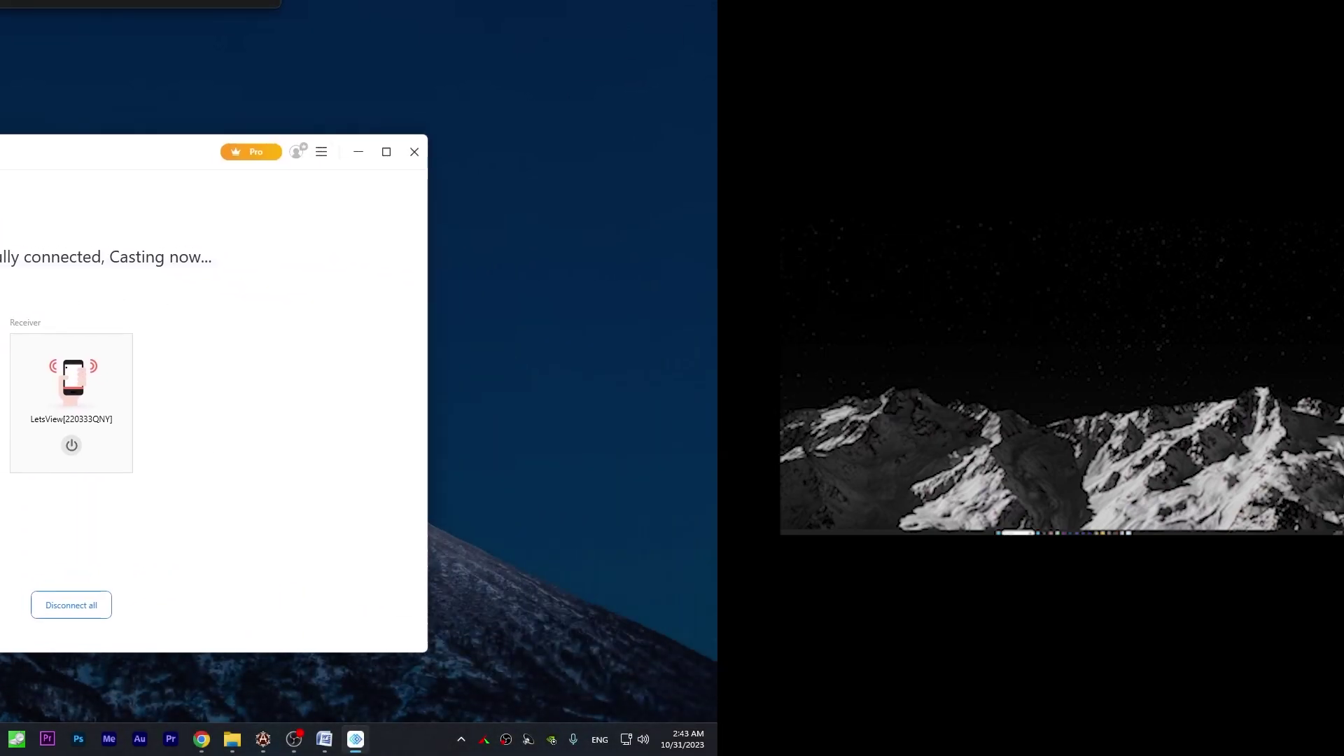